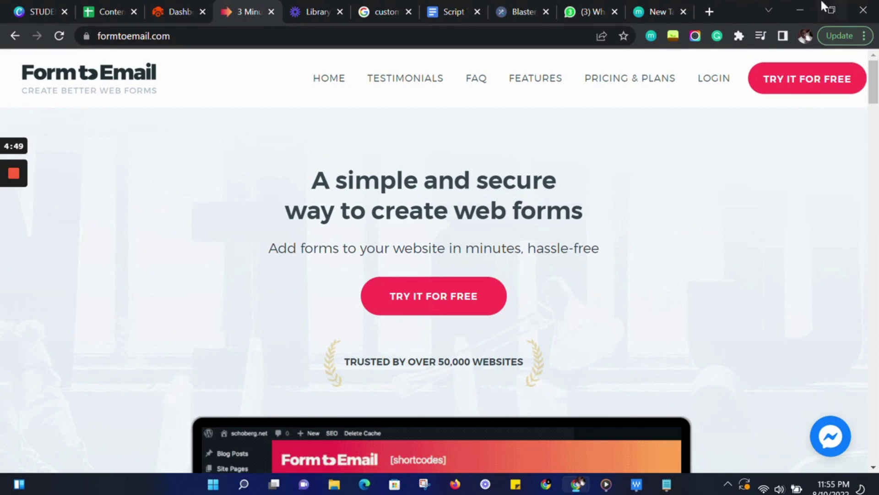
Step: Sign in to FormToEmail and add a new Contact form, Form 52, at the end of My Forms
{"action": "left_click", "coordinate": [714, 78]}
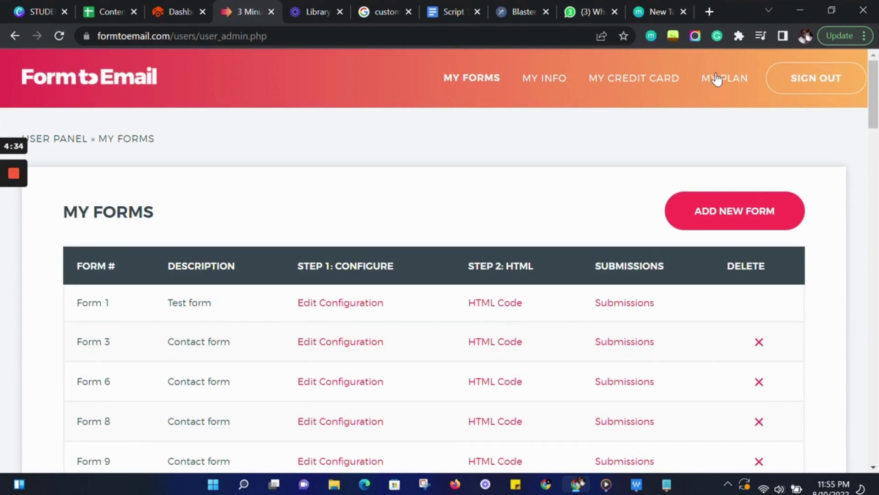
{"action": "left_click", "coordinate": [736, 220]}
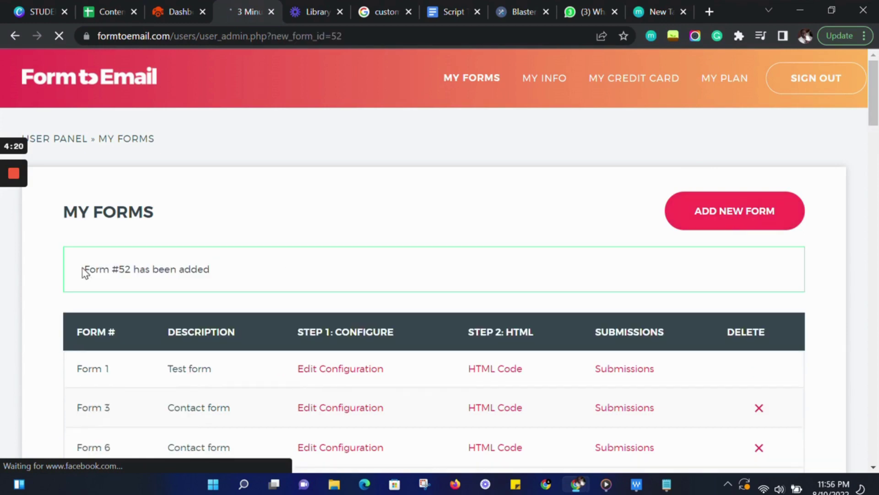
{"action": "left_click_drag", "start_coordinate": [83, 270], "coordinate": [301, 267]}
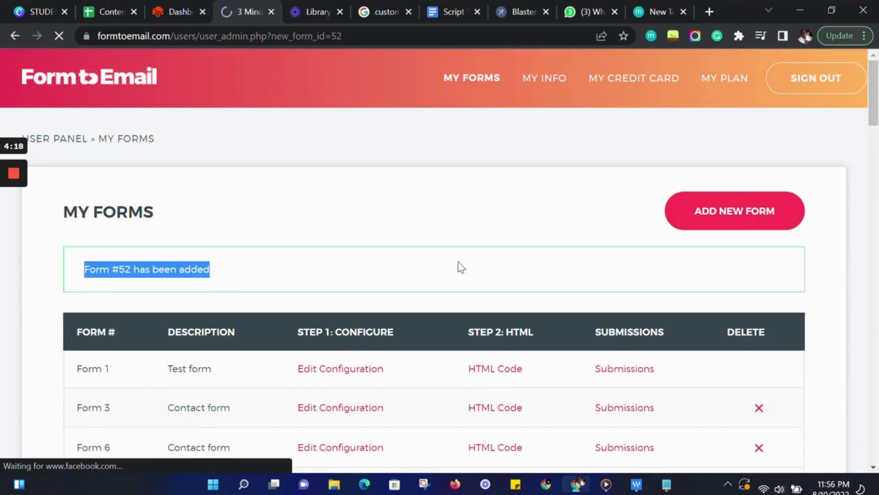
{"action": "left_click", "coordinate": [583, 251]}
{"action": "left_click", "coordinate": [877, 397]}
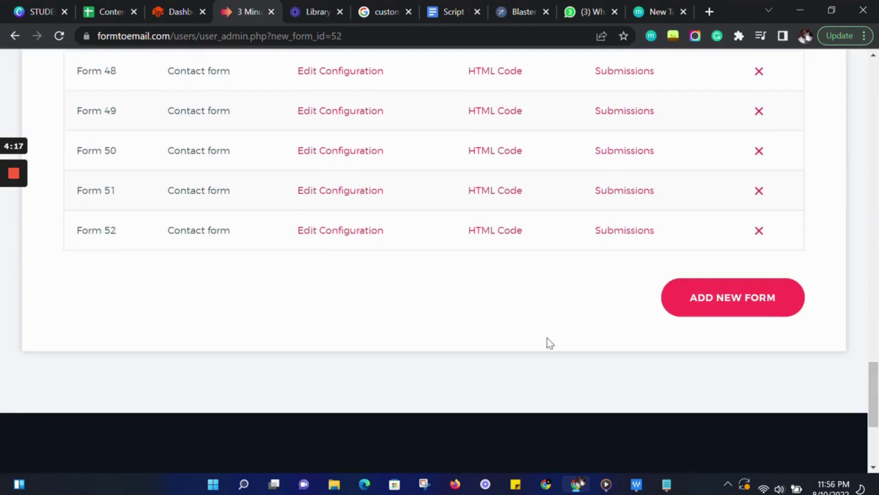
Step: Copy the Basic Contact Form code from Form 52's HTML code page to the clipboard
{"action": "left_click", "coordinate": [478, 233]}
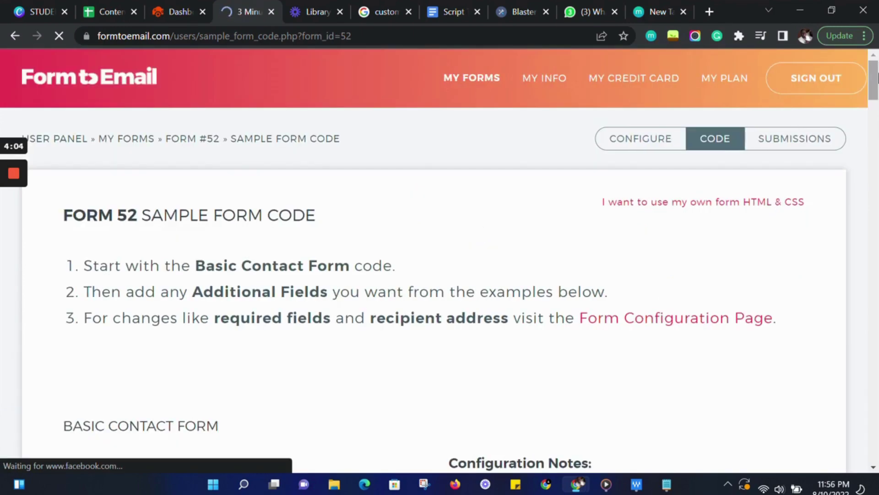
{"action": "left_click_drag", "start_coordinate": [875, 78], "coordinate": [876, 108]}
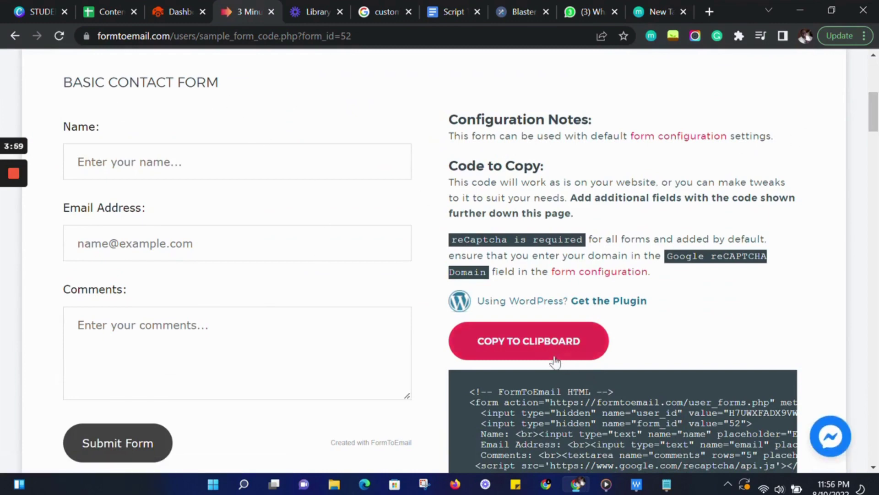
{"action": "left_click", "coordinate": [530, 348]}
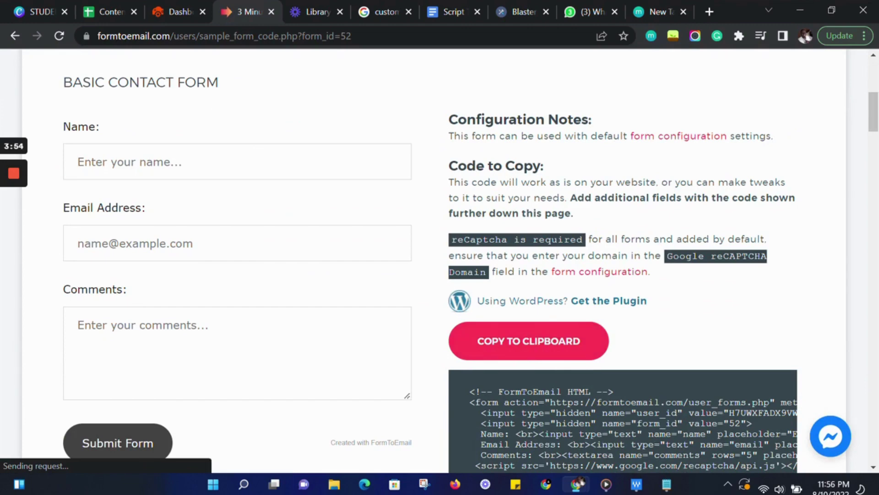
Step: Add a new WordPress page titled 'Customer Enquiry Form' and save it as a draft
{"action": "left_click", "coordinate": [176, 11]}
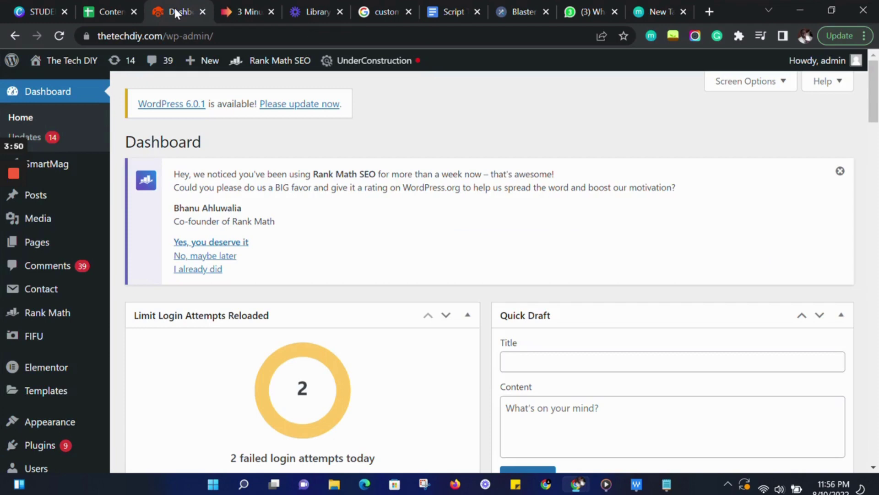
{"action": "mouse_move", "coordinate": [54, 251]}
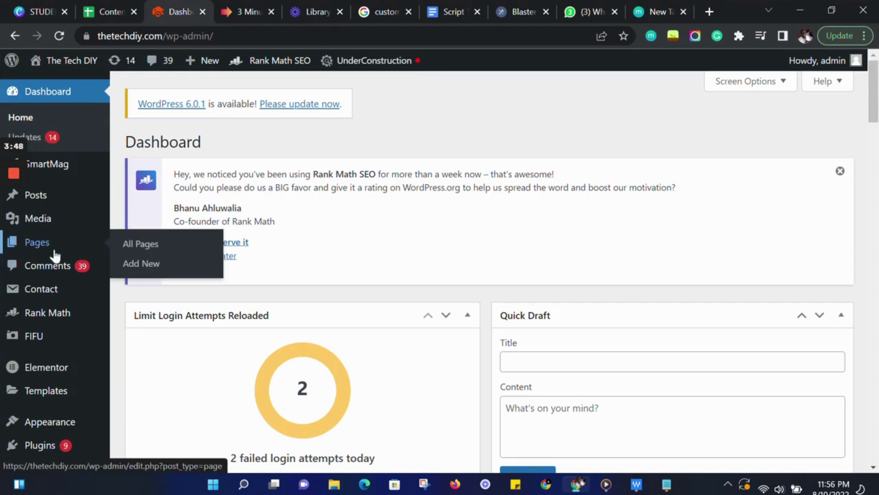
{"action": "left_click", "coordinate": [153, 270]}
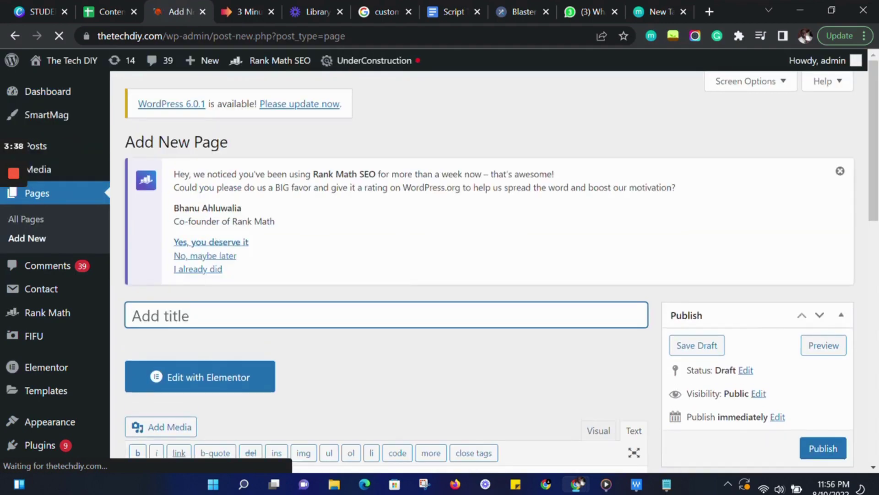
{"action": "type", "text": "Cus"}
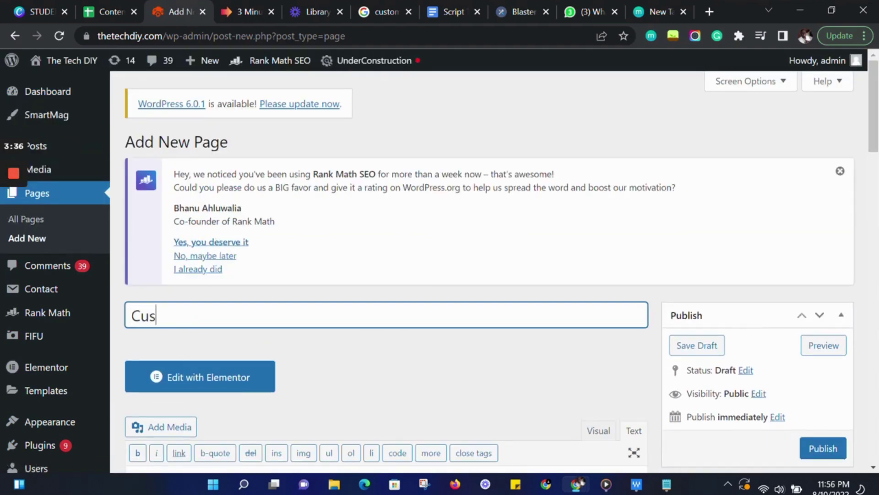
{"action": "type", "text": "tomer E"}
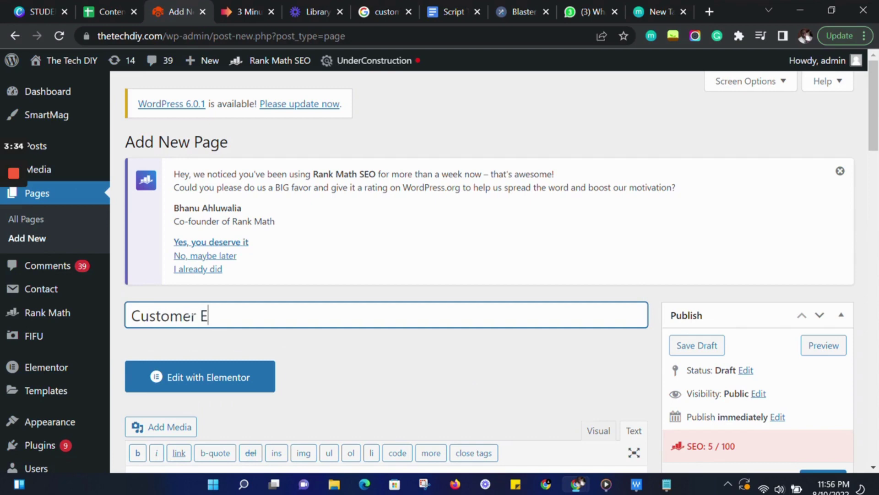
{"action": "type", "text": "nquiry Form"}
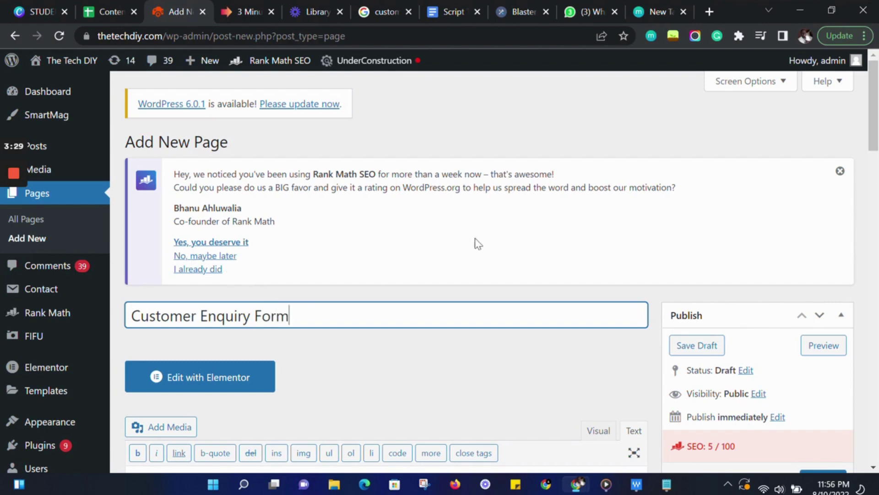
{"action": "scroll", "coordinate": [475, 243], "scroll_direction": "down", "scroll_amount": 1}
{"action": "left_click", "coordinate": [712, 281]}
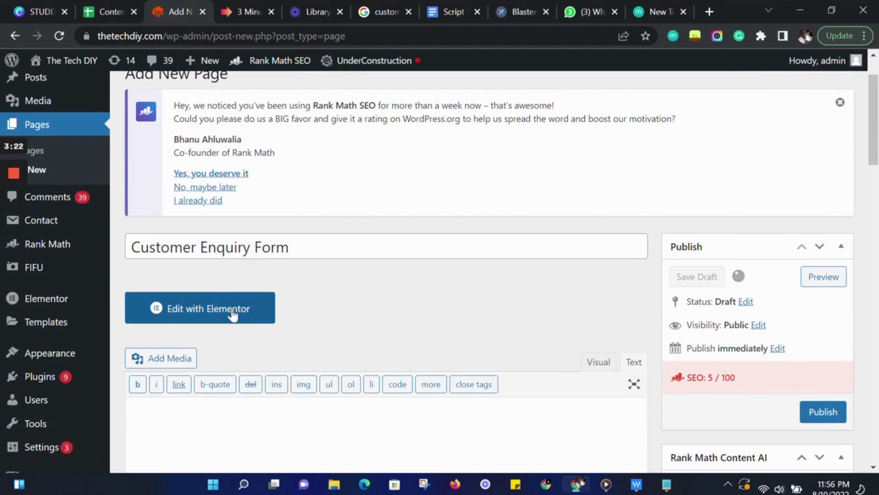
Step: Edit the page with Elementor and add a single-column section
{"action": "left_click", "coordinate": [200, 315]}
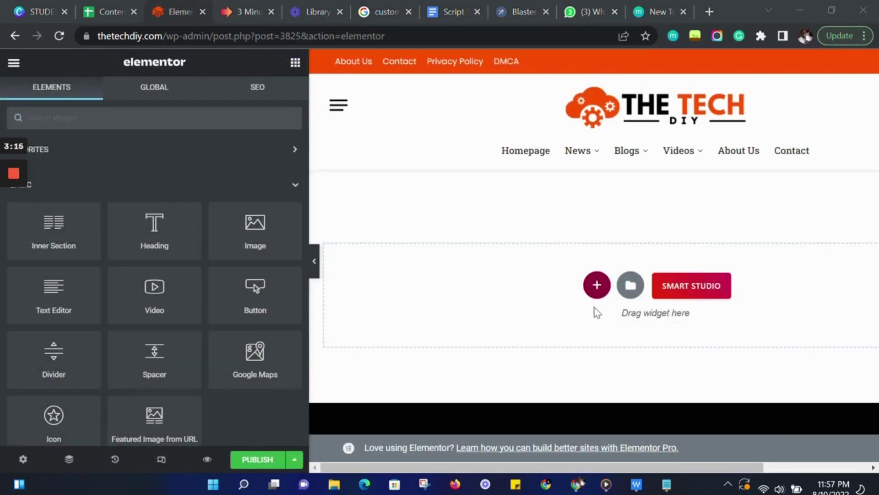
{"action": "left_click", "coordinate": [596, 284]}
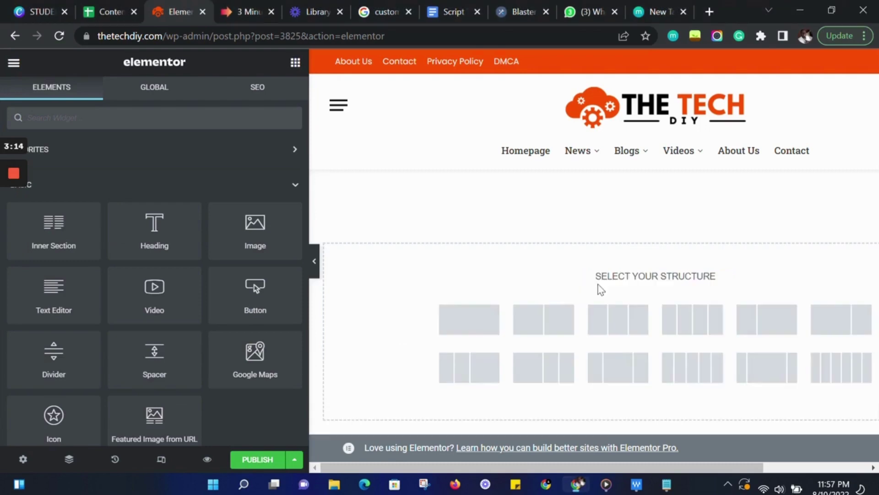
{"action": "left_click", "coordinate": [472, 328]}
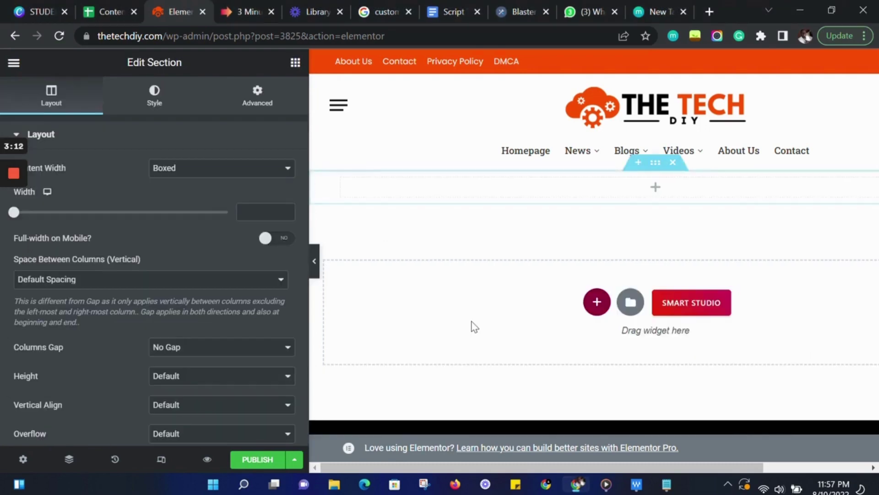
Step: Place an HTML widget in the section and paste the FormToEmail contact form code into it
{"action": "left_click", "coordinate": [296, 65]}
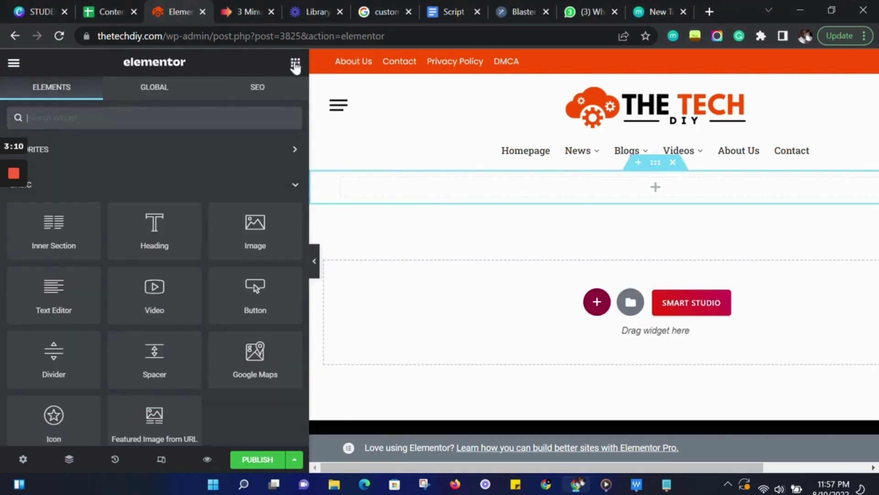
{"action": "left_click", "coordinate": [154, 112]}
{"action": "type", "text": "html"}
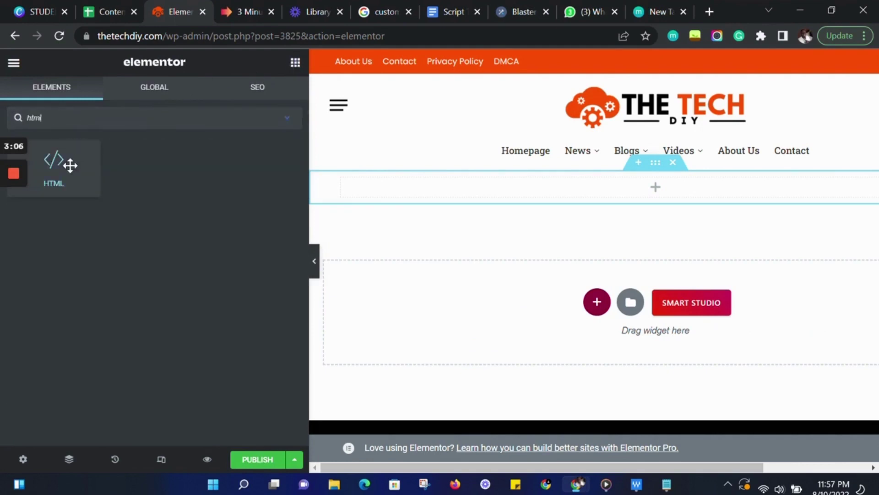
{"action": "left_click_drag", "start_coordinate": [53, 168], "coordinate": [573, 186]}
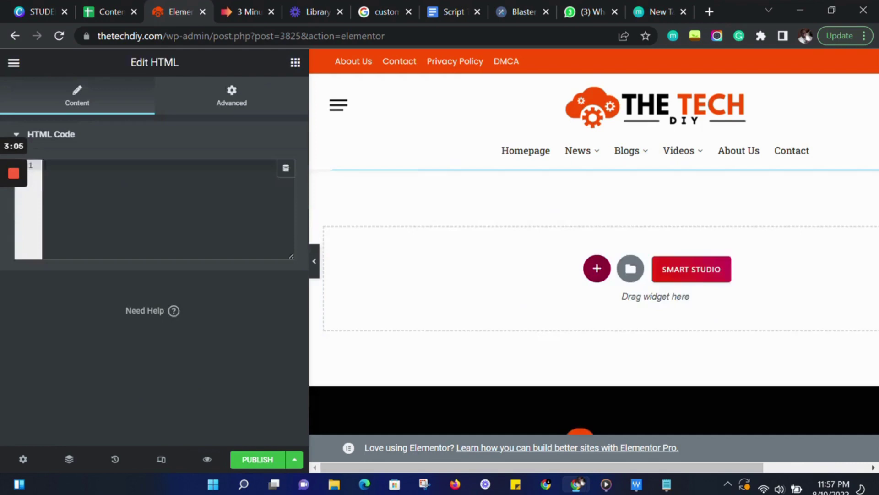
{"action": "right_click", "coordinate": [100, 175]}
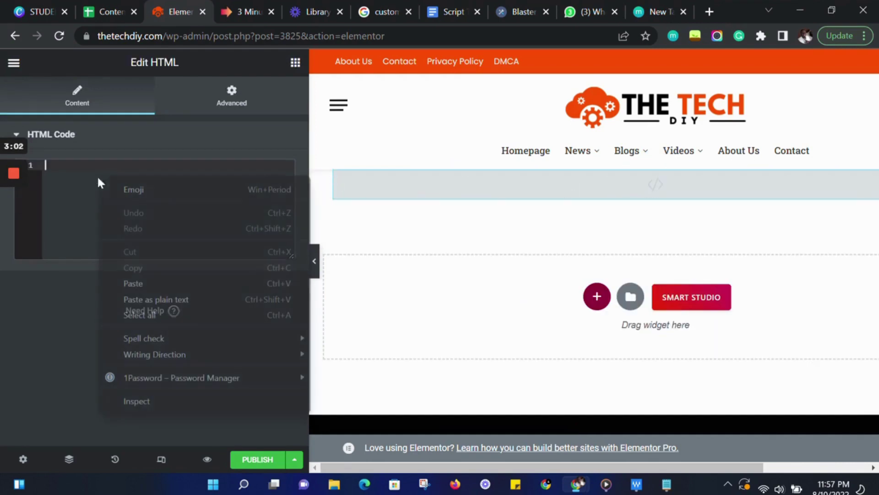
{"action": "left_click", "coordinate": [153, 286]}
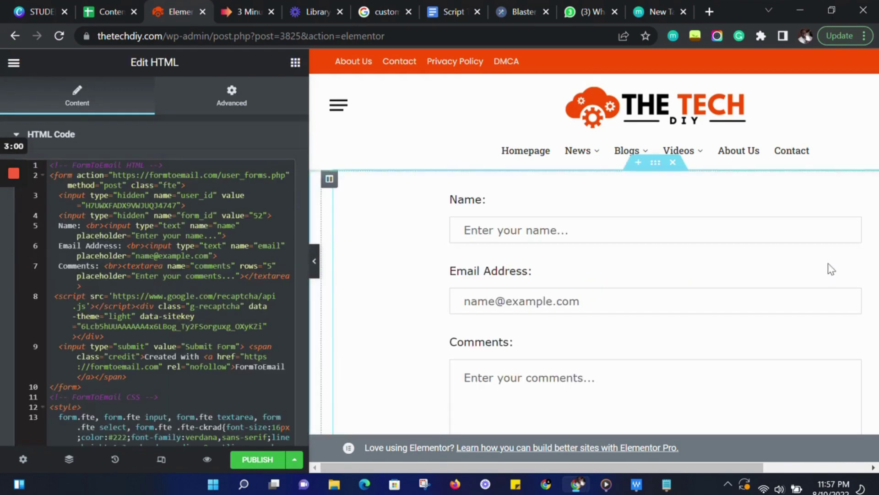
{"action": "scroll", "coordinate": [830, 268], "scroll_direction": "down", "scroll_amount": 4}
{"action": "scroll", "coordinate": [828, 264], "scroll_direction": "up", "scroll_amount": 1}
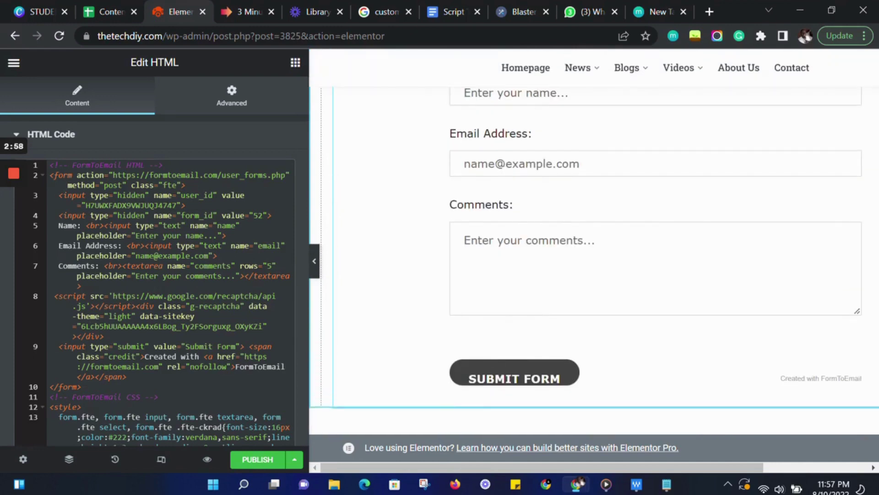
{"action": "scroll", "coordinate": [831, 269], "scroll_direction": "up", "scroll_amount": 2}
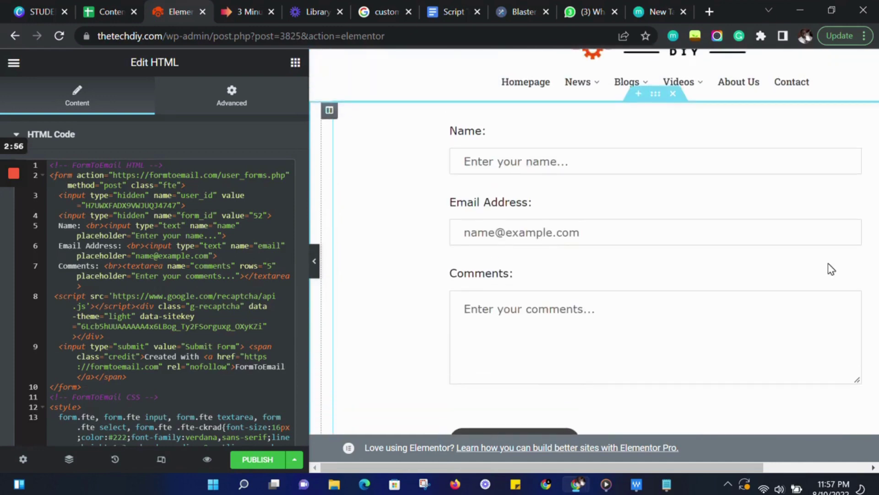
{"action": "scroll", "coordinate": [831, 269], "scroll_direction": "down", "scroll_amount": 2}
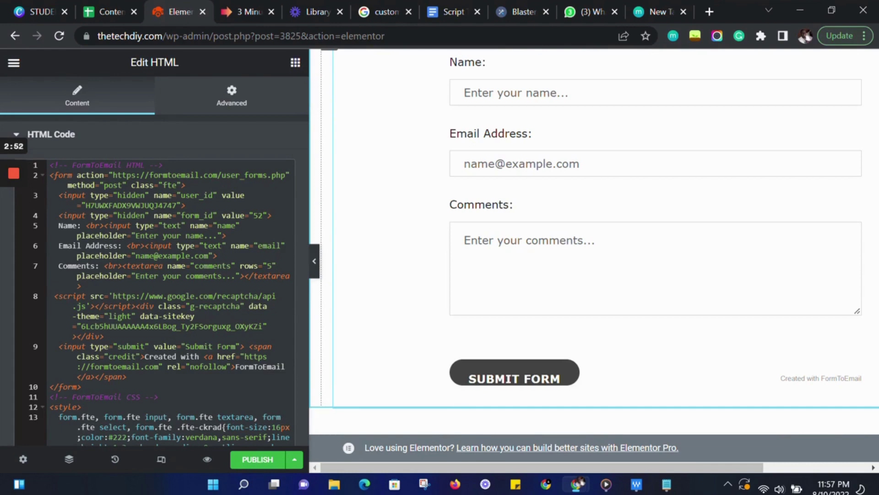
{"action": "scroll", "coordinate": [687, 269], "scroll_direction": "up", "scroll_amount": 2}
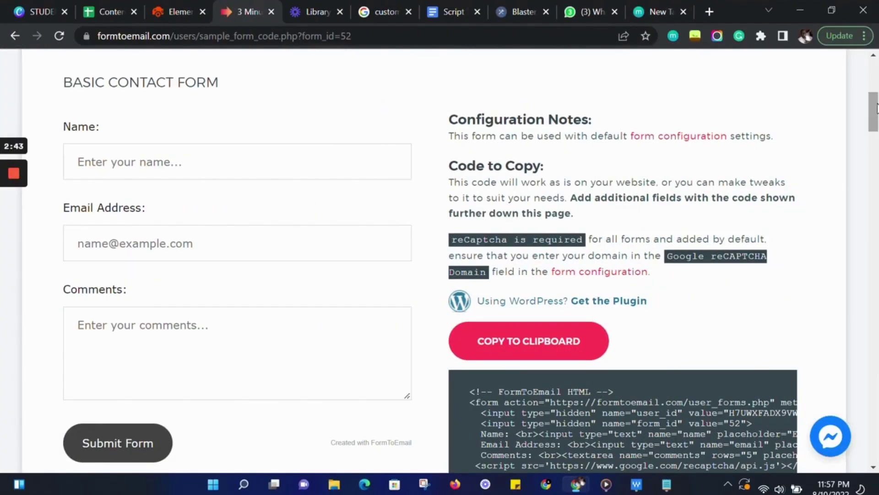
Step: Paste repeated copies of the Company text field code between Email Address and Comments
{"action": "scroll", "coordinate": [440, 262], "scroll_direction": "down", "scroll_amount": 15}
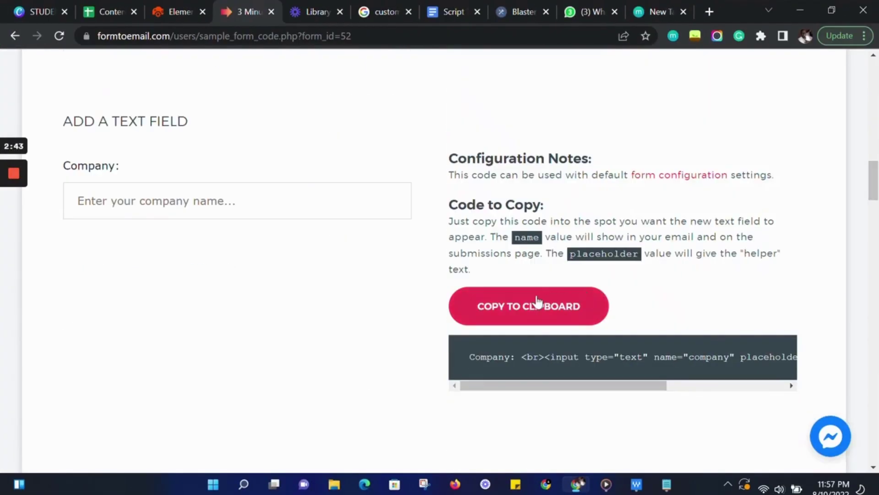
{"action": "left_click", "coordinate": [539, 306]}
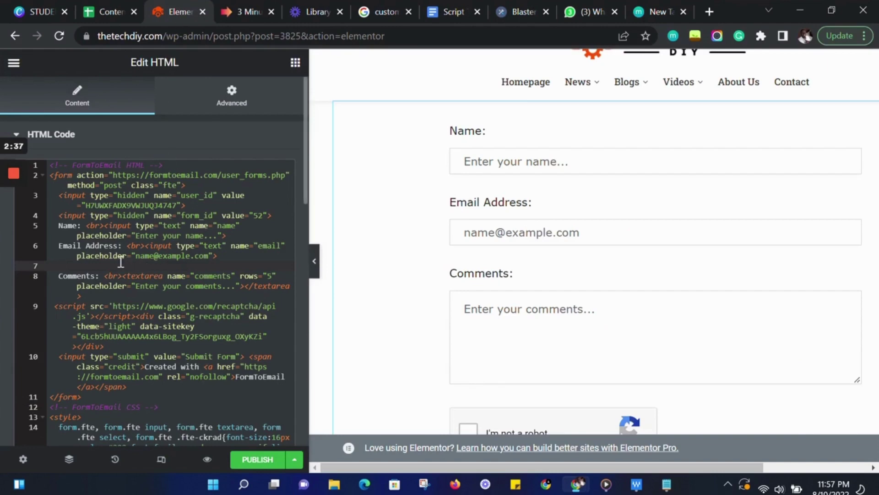
{"action": "type", "text": "Company: <br><input type=\"text\" name=\"company\" placeholder=\"Enter your company name...\">"}
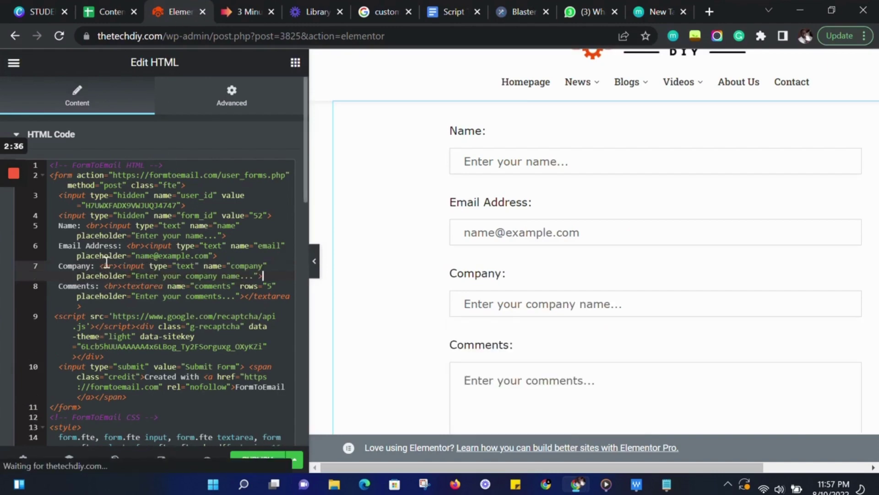
{"action": "type", "text": "Company: <br><input type=\"text\" name=\"company\" placeholder=\"Enter your company name...\">"}
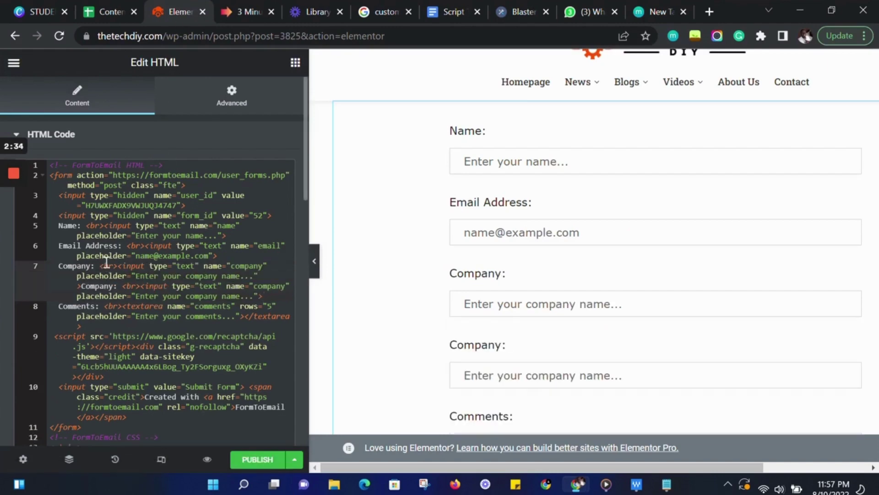
{"action": "type", "text": "Company: <br><input type=\"text\" name=\"company\" placeholder=\"Enter your company name...\">"}
{"action": "type", "text": "Company: <br><input type=\"text\" name=\"company\" placeholder=\"Enter your company name...\">"}
{"action": "type", "text": "Company: <br><input type=\"text\" name=\"company\" placeholder=\"Enter your company name...\">"}
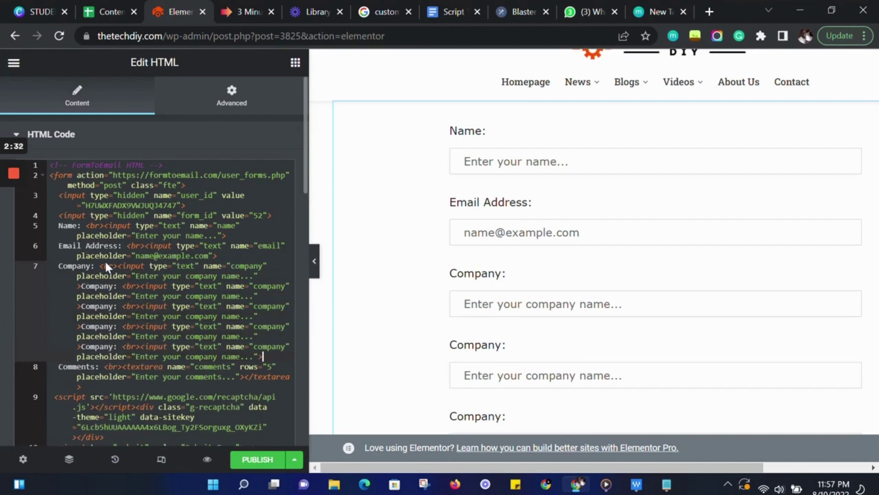
{"action": "type", "text": "Company: <br><input type=\"text\" name=\"company\" placeholder=\"Enter your company name...\">"}
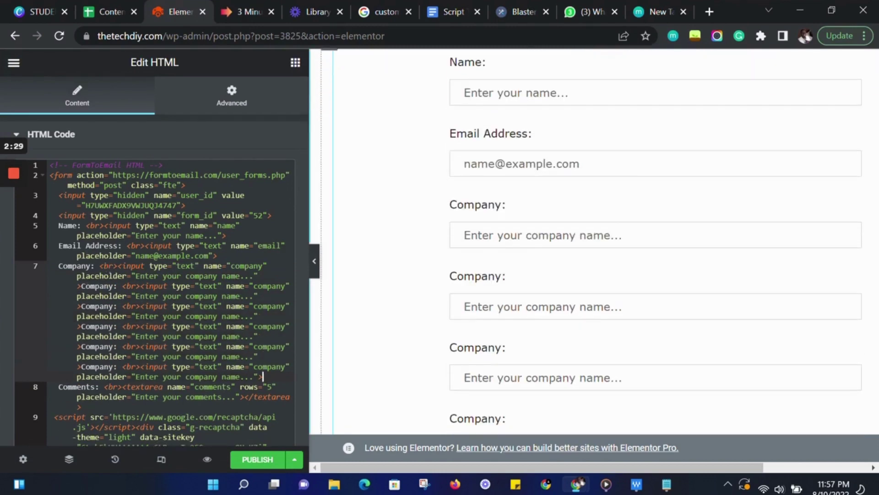
{"action": "scroll", "coordinate": [547, 291], "scroll_direction": "down", "scroll_amount": 2}
{"action": "scroll", "coordinate": [544, 295], "scroll_direction": "down", "scroll_amount": 4}
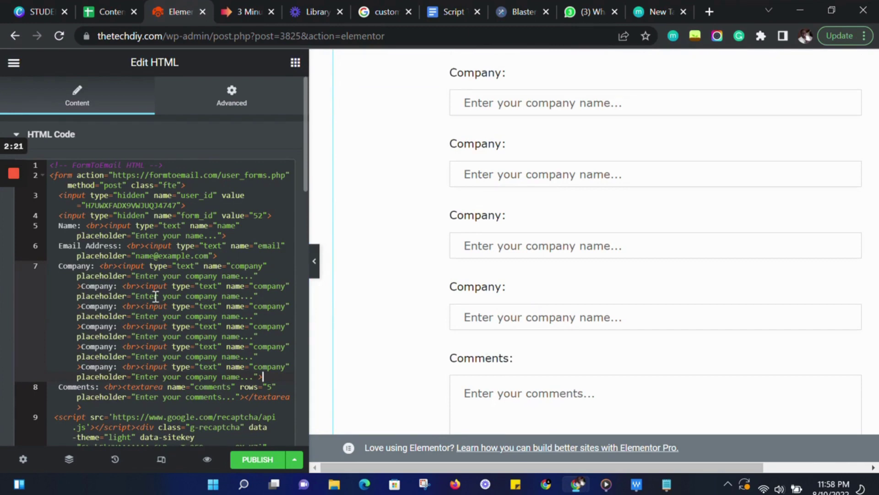
Step: Change the line-5 field's label and placeholder to 'Company'
{"action": "scroll", "coordinate": [579, 294], "scroll_direction": "up", "scroll_amount": 9}
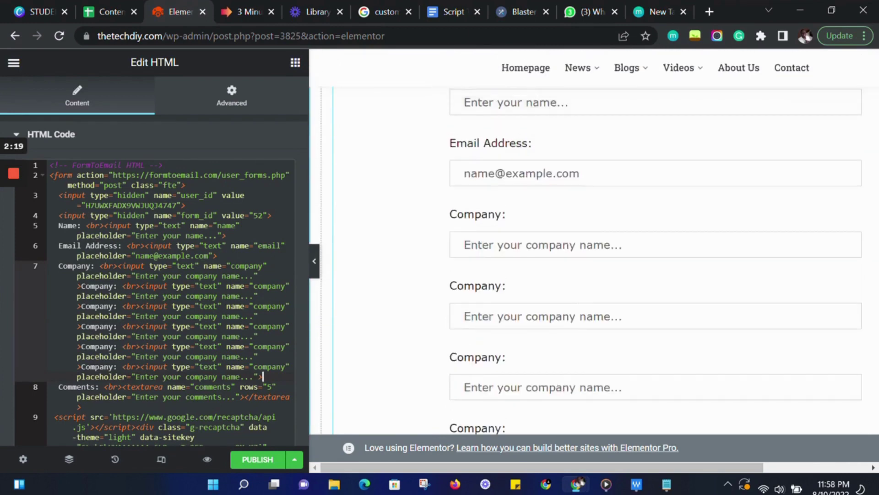
{"action": "left_click", "coordinate": [79, 226]}
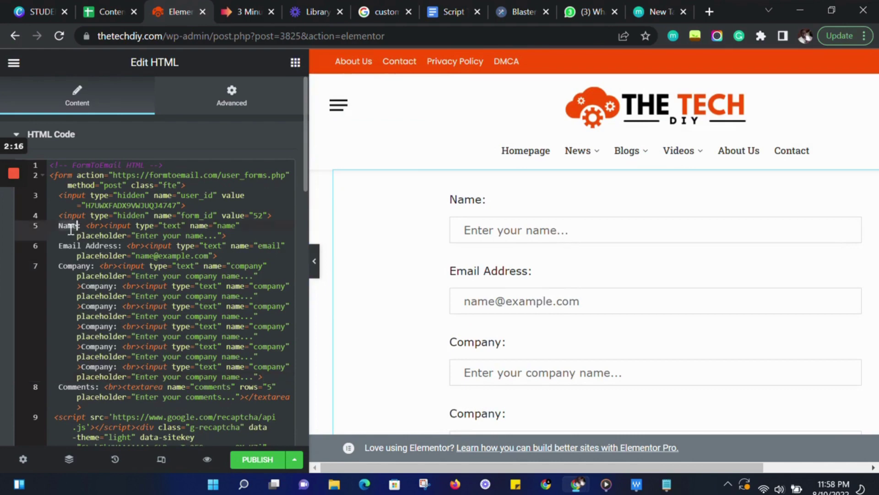
{"action": "key", "text": "ctrl+shift+Left"}
{"action": "type", "text": "Com"}
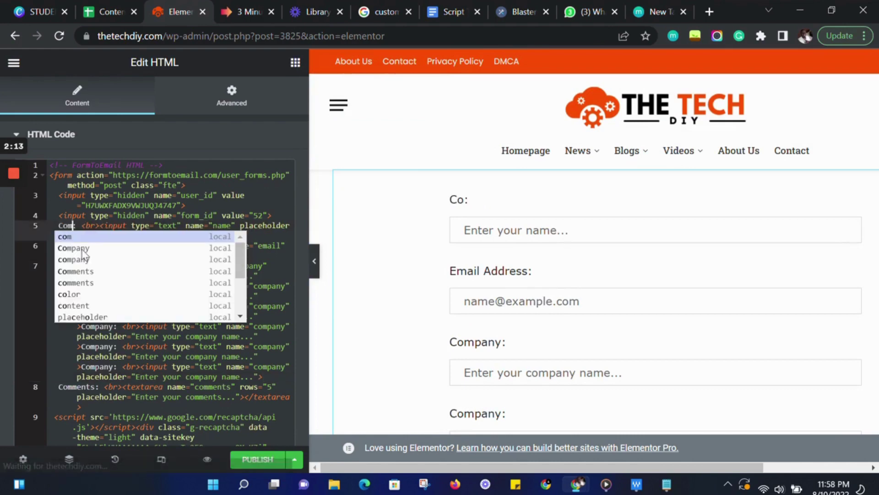
{"action": "type", "text": "pany"}
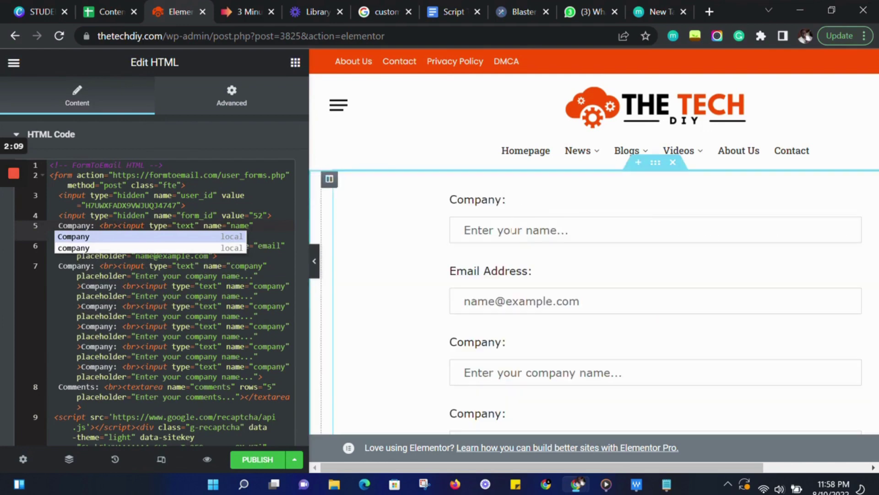
{"action": "left_click_drag", "start_coordinate": [135, 235], "coordinate": [218, 235]}
{"action": "type", "text": "Com\">"}
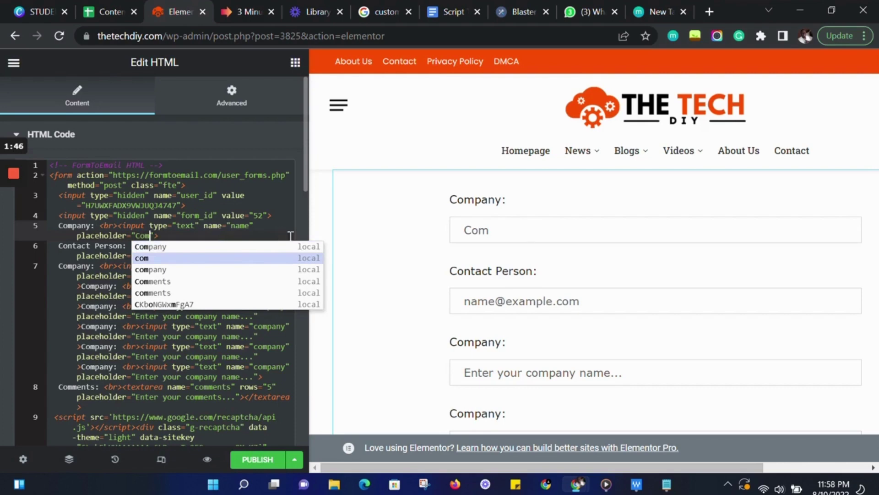
{"action": "left_click", "coordinate": [304, 246]}
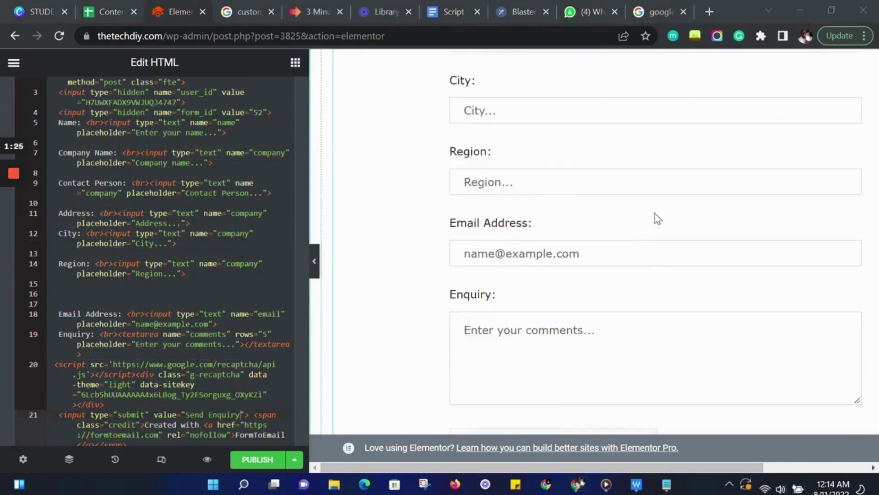
Step: Publish the Elementor page and preview the Customer Enquiry Form's Name, Company Name, Contact Person, Address and City fields
{"action": "scroll", "coordinate": [654, 216], "scroll_direction": "down", "scroll_amount": 5}
{"action": "scroll", "coordinate": [658, 219], "scroll_direction": "down", "scroll_amount": 2}
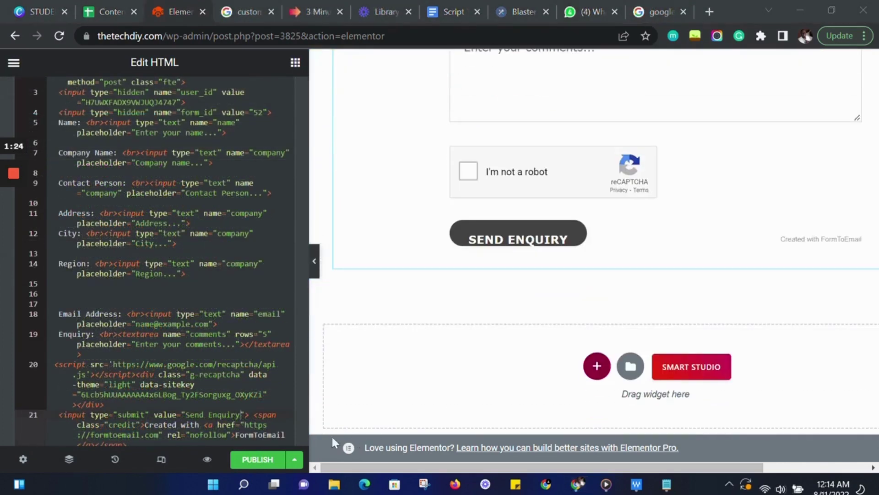
{"action": "left_click", "coordinate": [248, 459]}
{"action": "left_click", "coordinate": [208, 459]}
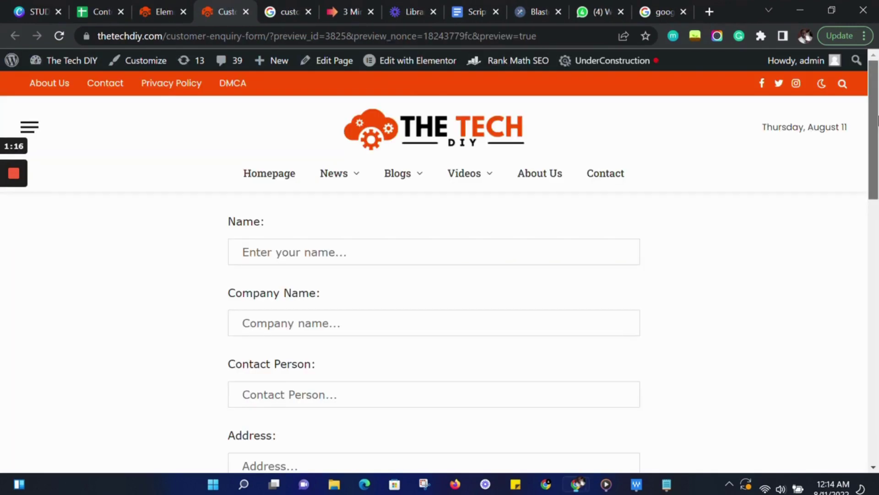
{"action": "scroll", "coordinate": [440, 275], "scroll_direction": "down", "scroll_amount": 3}
{"action": "left_click_drag", "start_coordinate": [878, 160], "coordinate": [878, 309]}
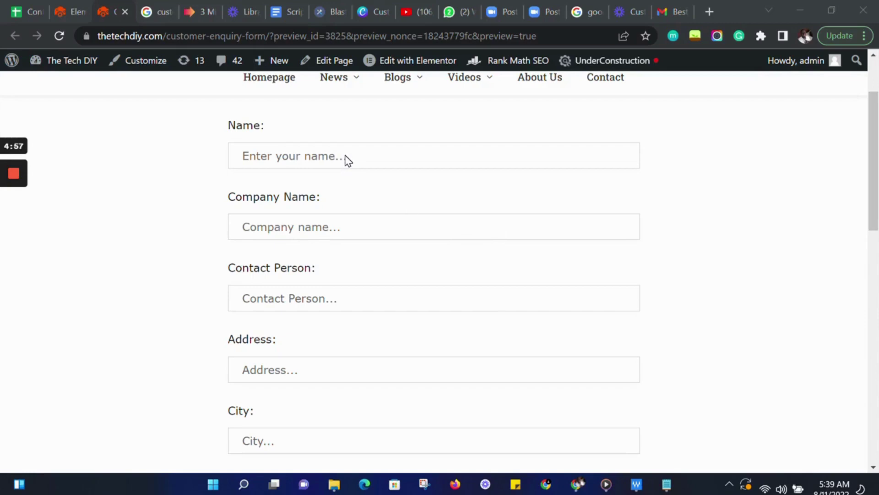
Step: Tick the reCAPTCHA check and send the filled-in test enquiry
{"action": "left_click", "coordinate": [252, 264]}
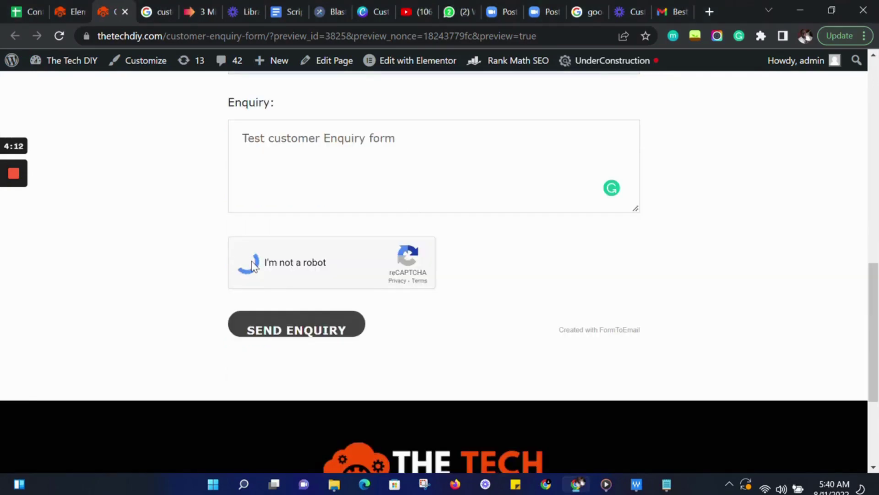
{"action": "left_click", "coordinate": [316, 331]}
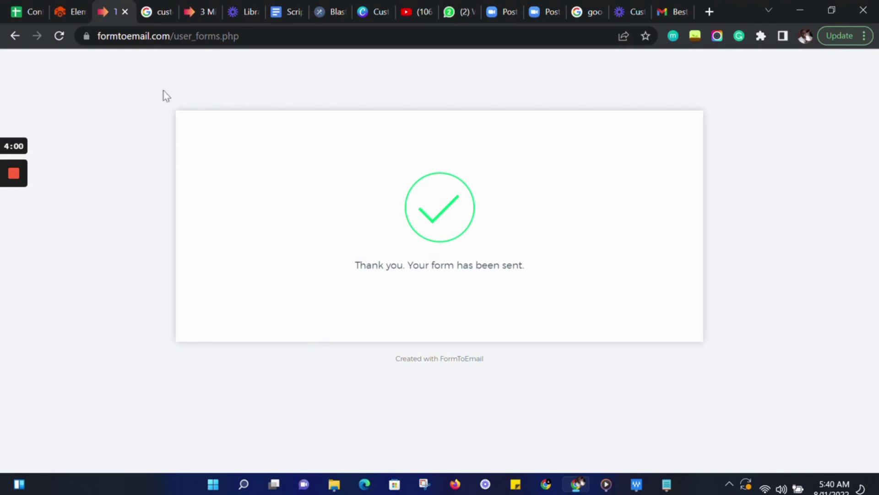
Step: Open Form 52's submissions and find the test enquiry received Aug 11, 2022 5:40 PM
{"action": "left_click", "coordinate": [201, 8]}
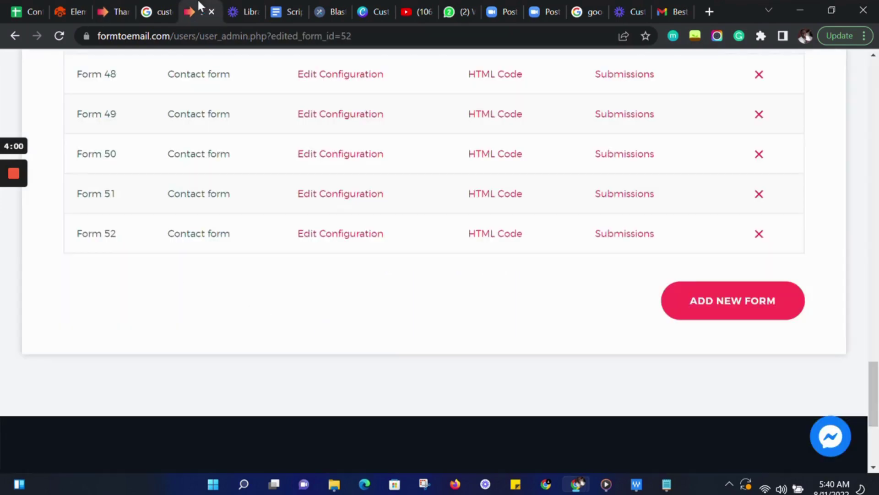
{"action": "left_click", "coordinate": [612, 238]}
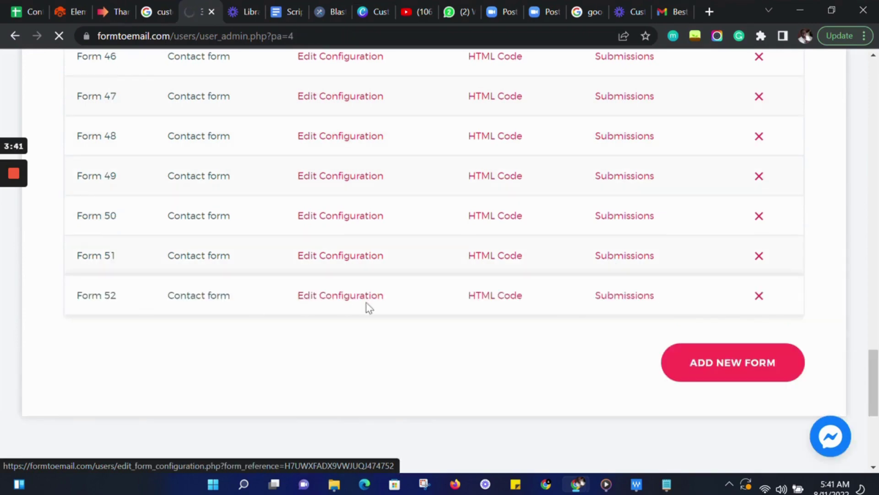
{"action": "left_click", "coordinate": [593, 296]}
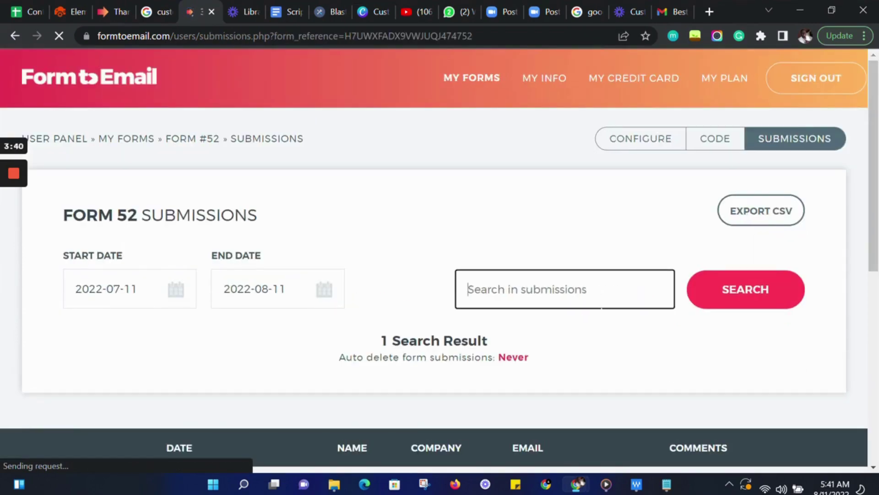
{"action": "scroll", "coordinate": [417, 255], "scroll_direction": "down", "scroll_amount": 5}
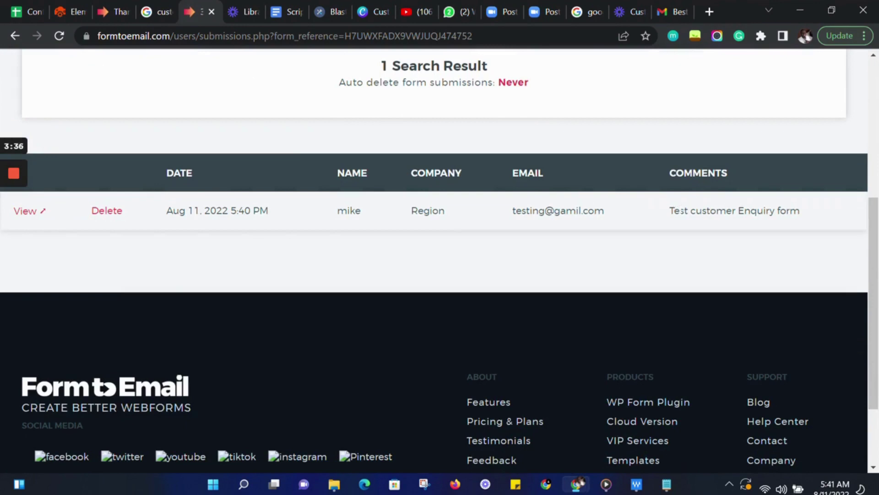
{"action": "left_click_drag", "start_coordinate": [167, 215], "coordinate": [807, 213]}
{"action": "left_click", "coordinate": [739, 210]}
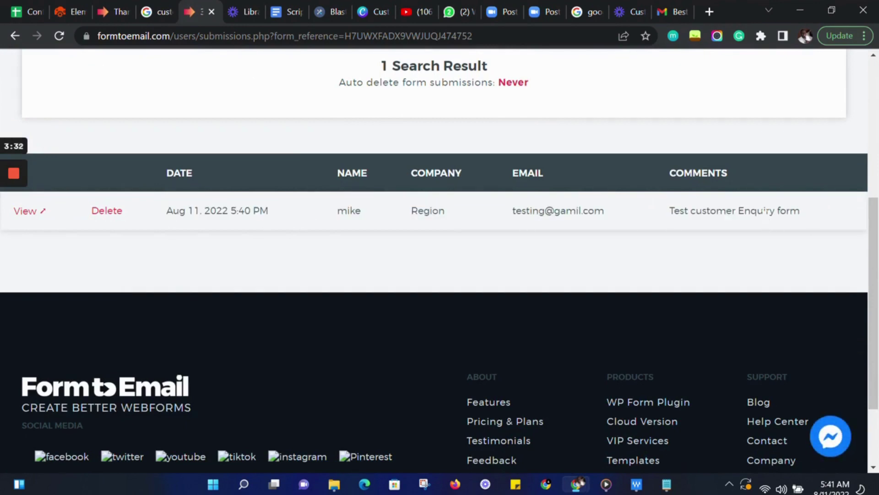
{"action": "mouse_move", "coordinate": [15, 173]}
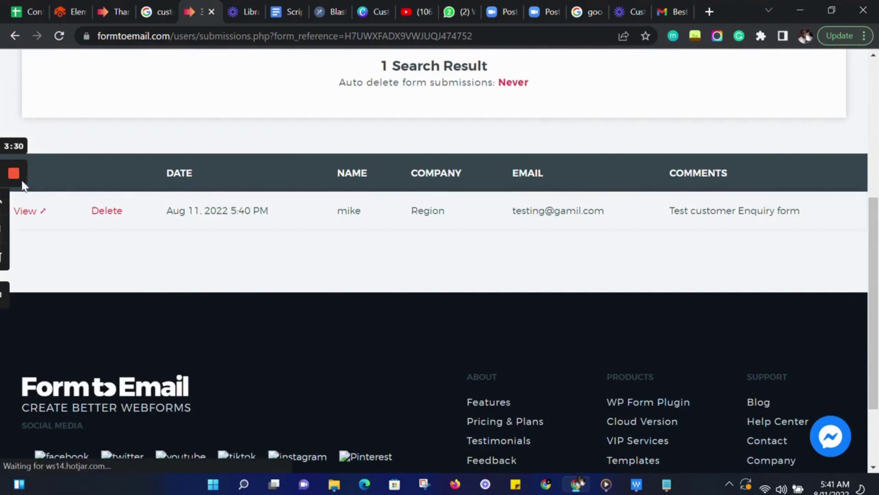